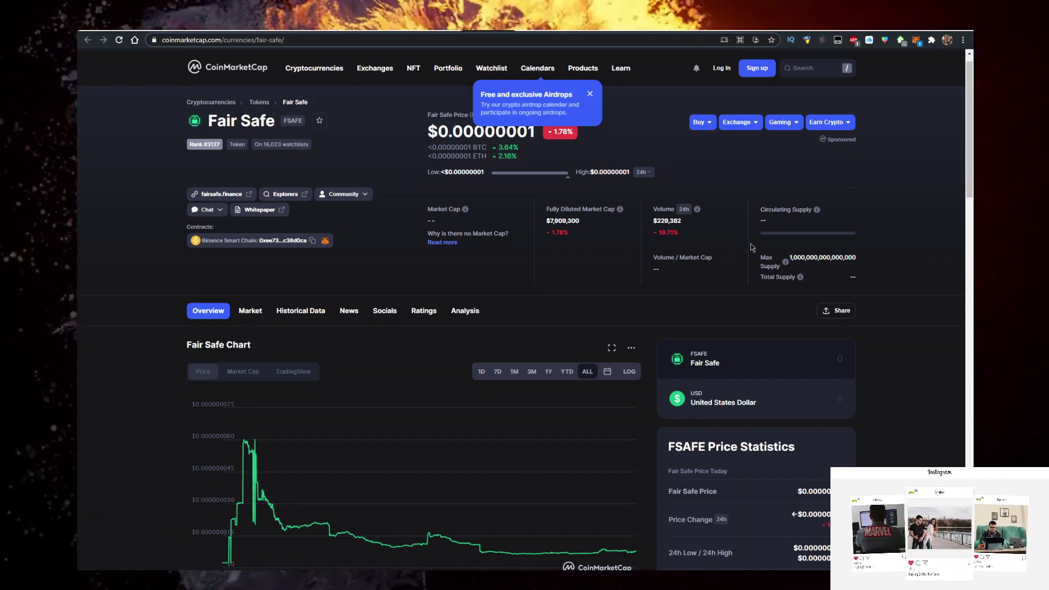
scroll(637, 263, down, 3)
scroll(637, 263, down, 2)
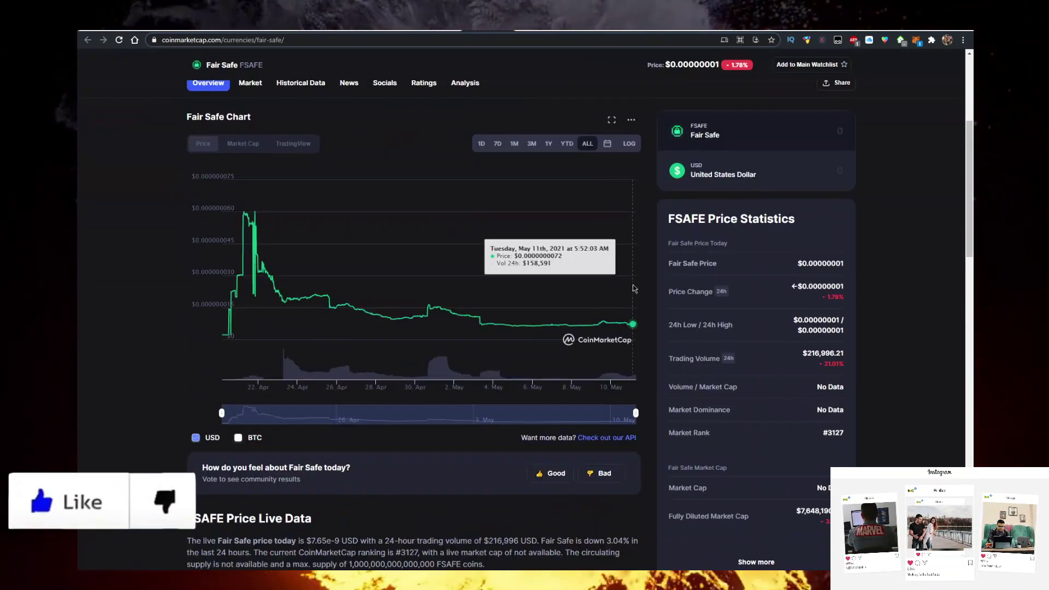
scroll(410, 279, up, 2)
mouse_move(348, 464)
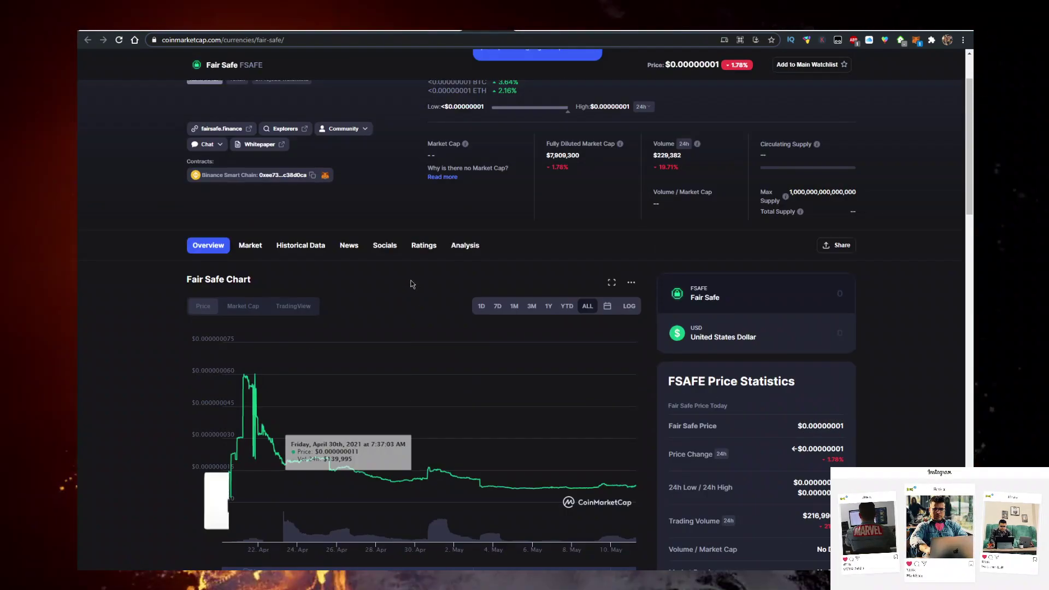
scroll(410, 369, up, 3)
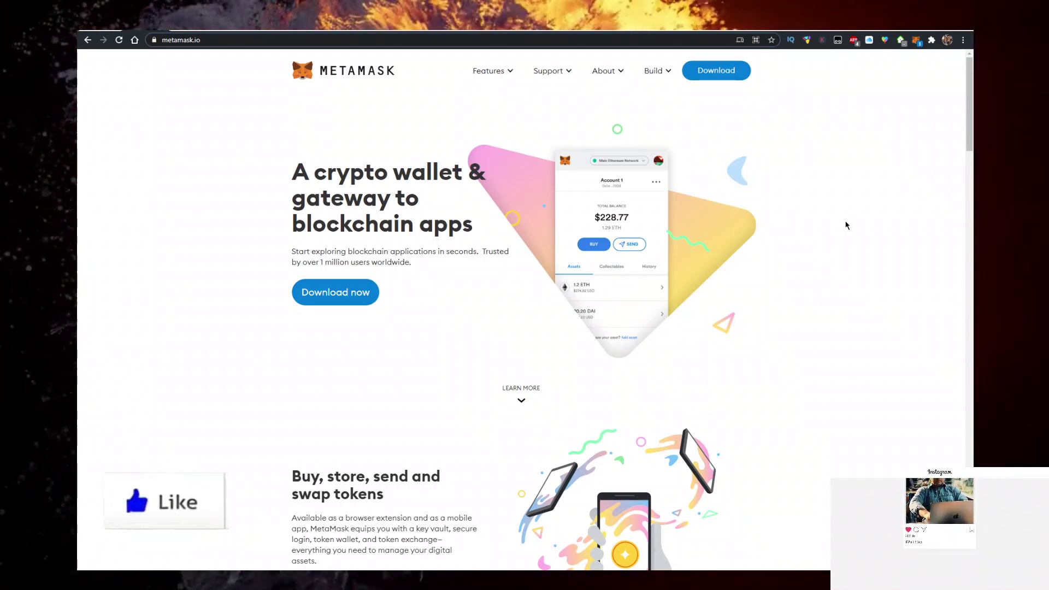
Switch to the metamask.io tab to show the MetaMask homepage.
click(186, 30)
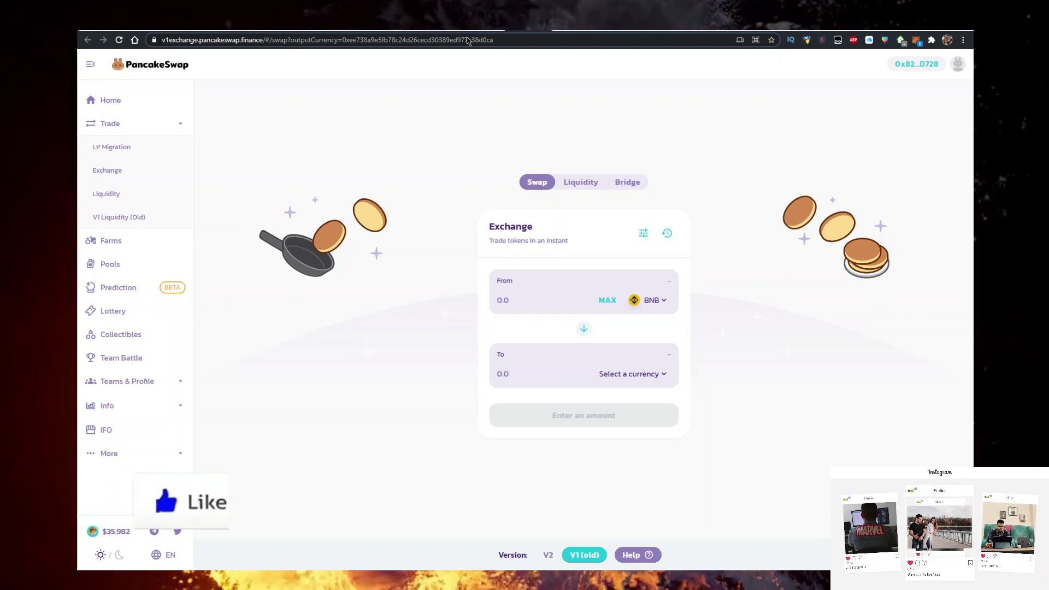
Load the v1exchange.pancakeswap.finance swap URL with outputCurrency set to the FSAFE address.
key(Return)
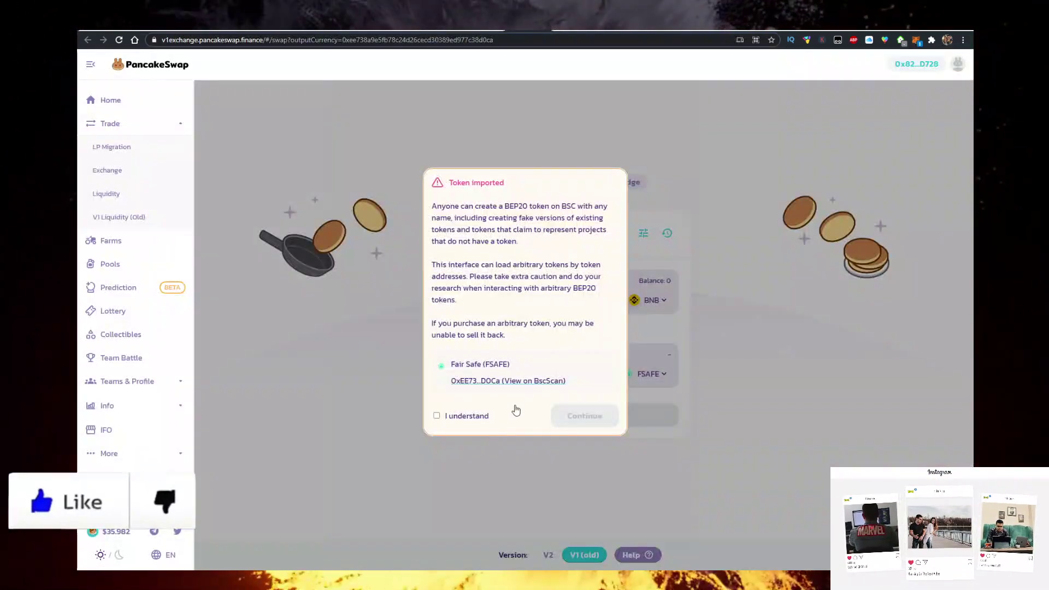
Confirm the Token imported warning for Fair Safe (FSAFE) with 'I understand' and Continue.
click(608, 420)
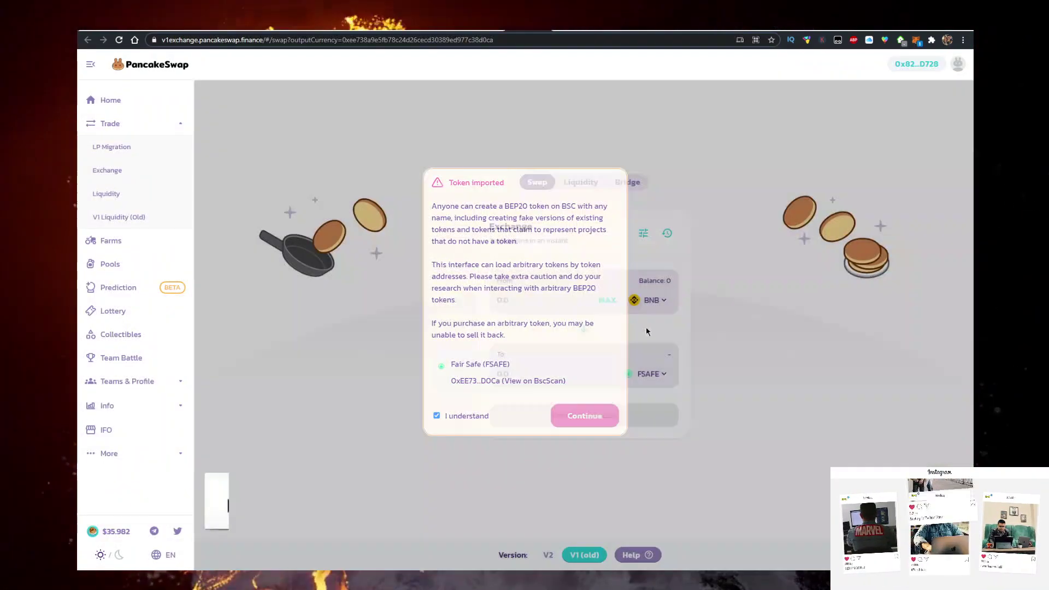